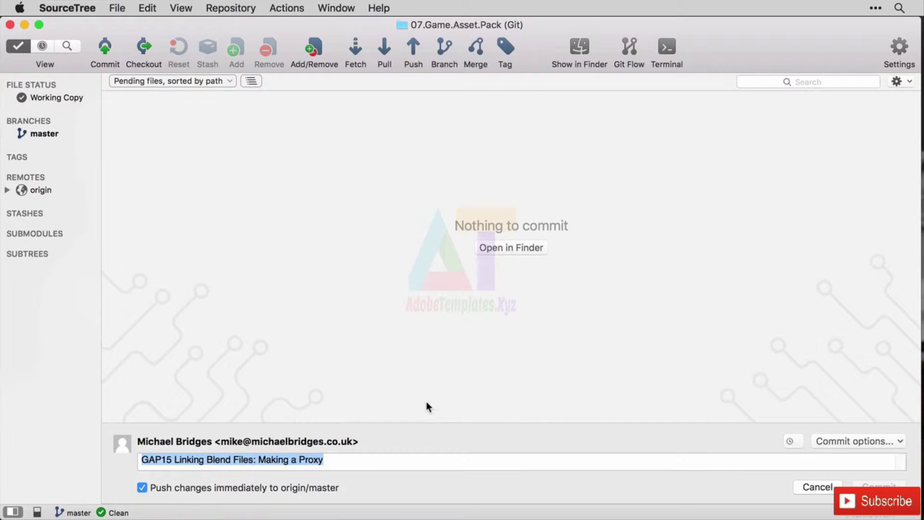
pyautogui.moveTo(353, 458); pyautogui.dragTo(129, 462)
pyautogui.click(353, 457)
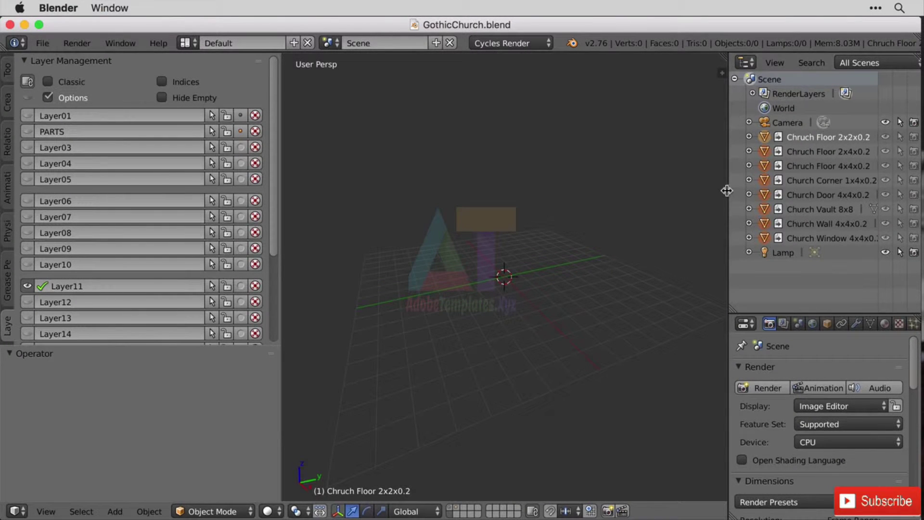
# Step: Widen the side panels, show the PARTS layer, and orbit to view the vault, wall and floor
pyautogui.moveTo(727, 191); pyautogui.dragTo(691, 187)
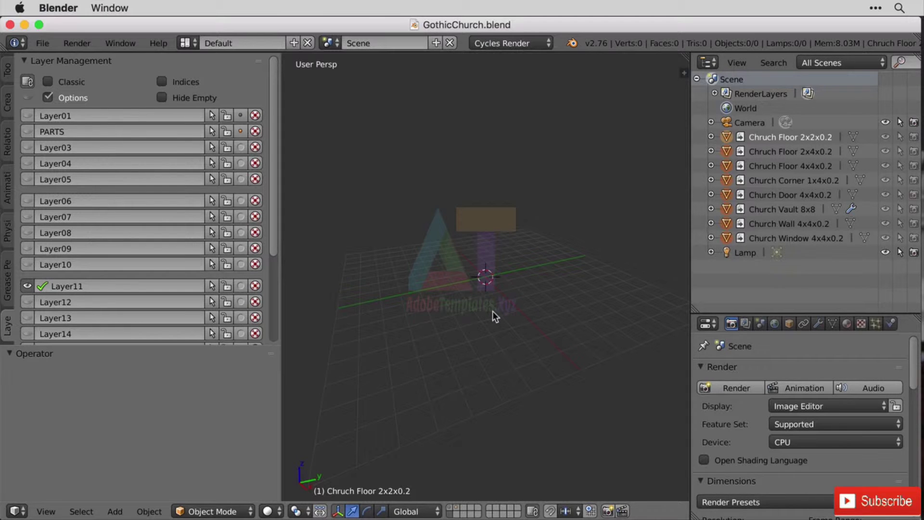
pyautogui.click(458, 508)
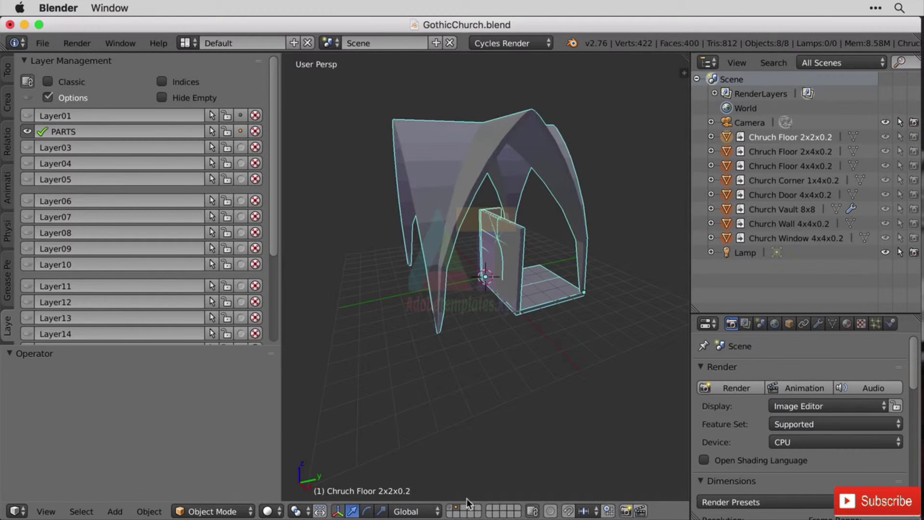
pyautogui.moveTo(444, 311)
pyautogui.mouseDown(button='middle')
pyautogui.moveTo(500, 284)
pyautogui.moveTo(400, 299)
pyautogui.moveTo(411, 327)
pyautogui.moveTo(450, 327)
pyautogui.mouseUp(button='middle')
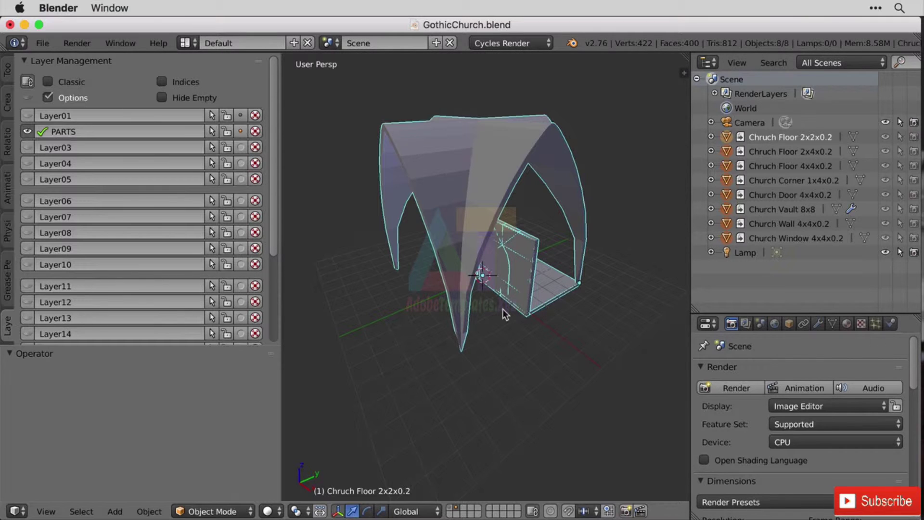
# Step: Select the linked Church Vault 8x8 and make a proxy of it with Object > Make Proxy
pyautogui.rightClick(479, 173)
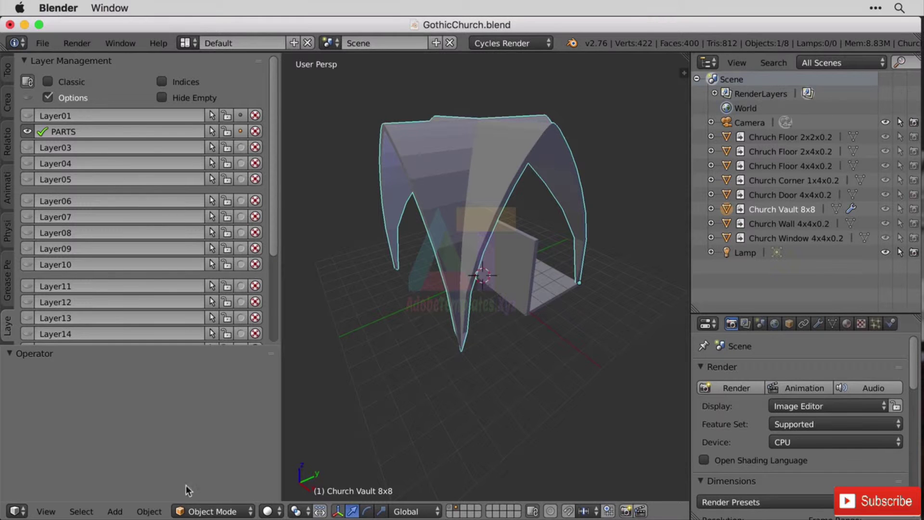
pyautogui.click(150, 511)
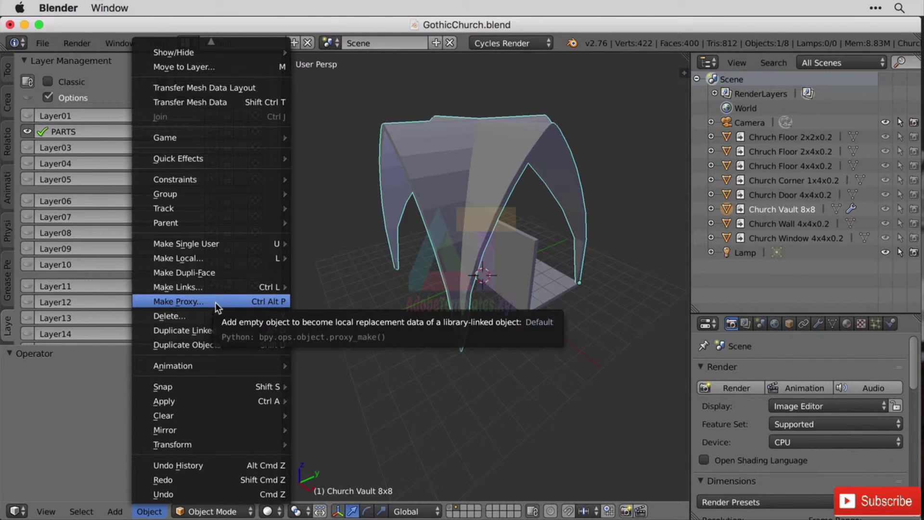
pyautogui.click(278, 302)
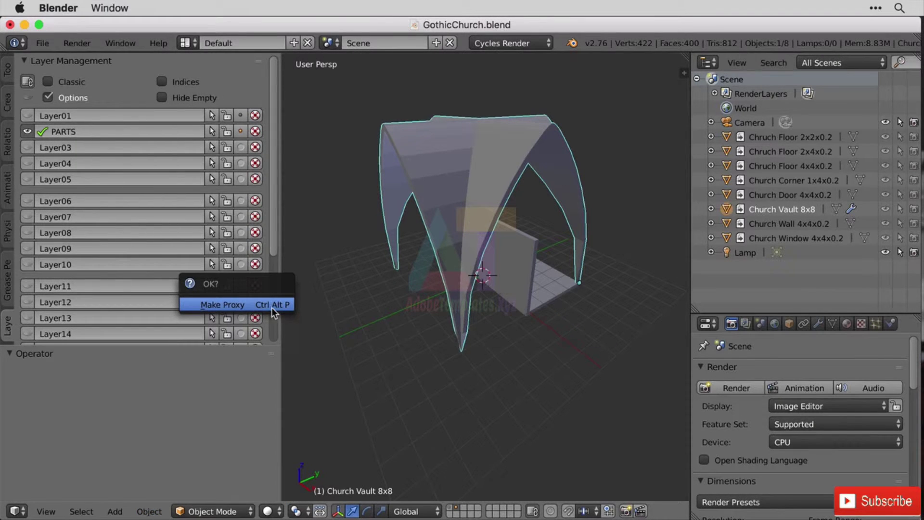
pyautogui.click(271, 308)
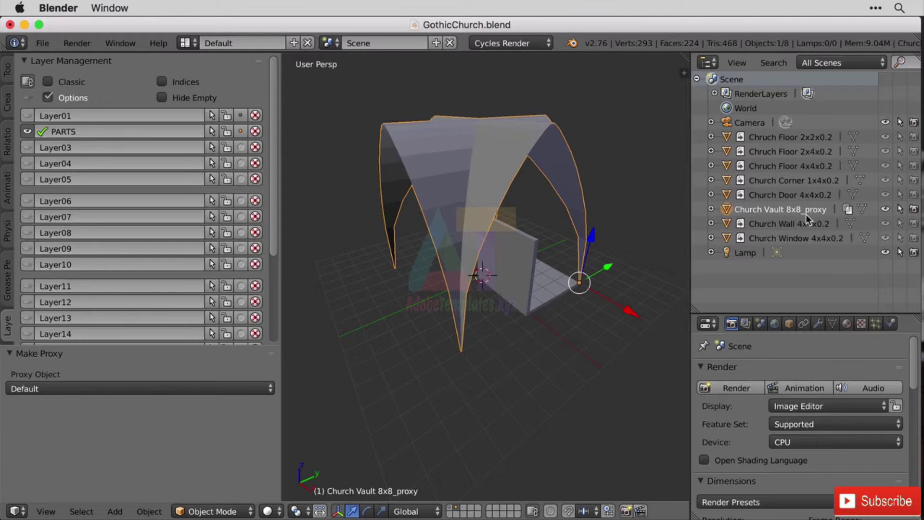
# Step: Inspect the proxy's child entries in the outliner, then select Church Vault 8x8_proxy
pyautogui.click(711, 209)
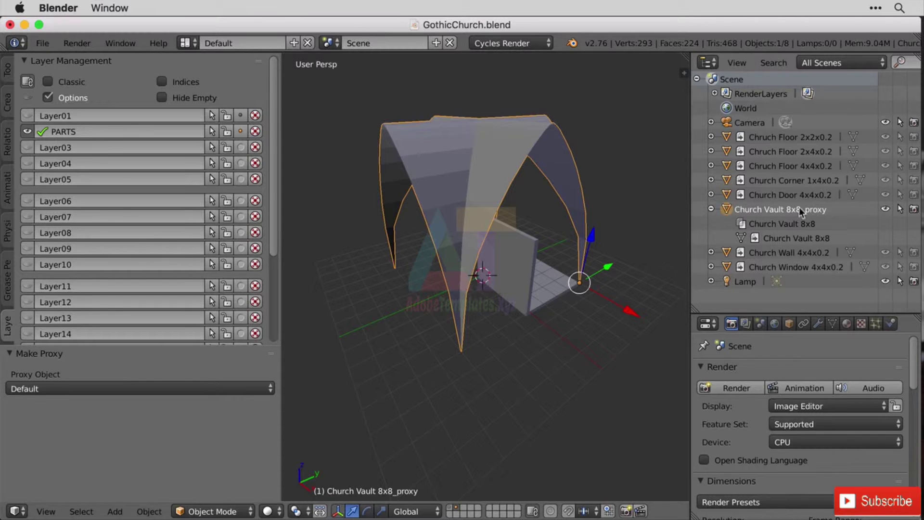
pyautogui.click(711, 210)
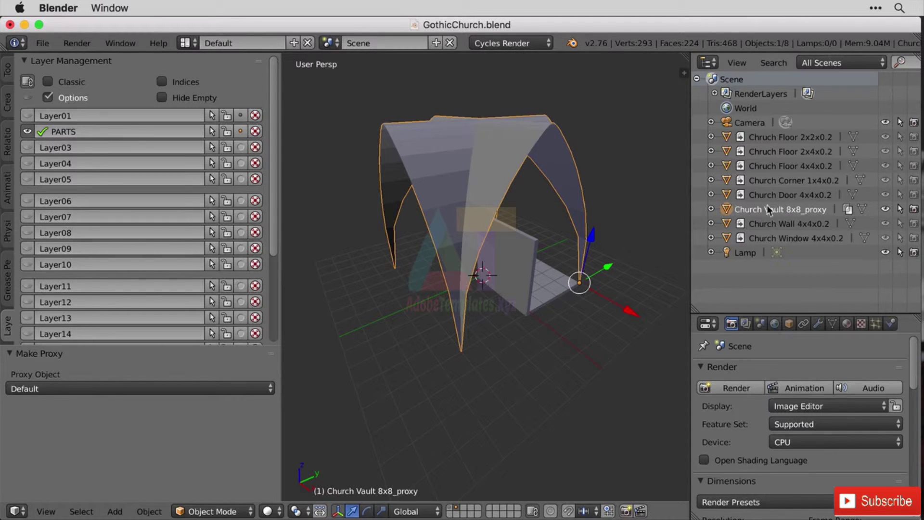
pyautogui.rightClick(517, 258)
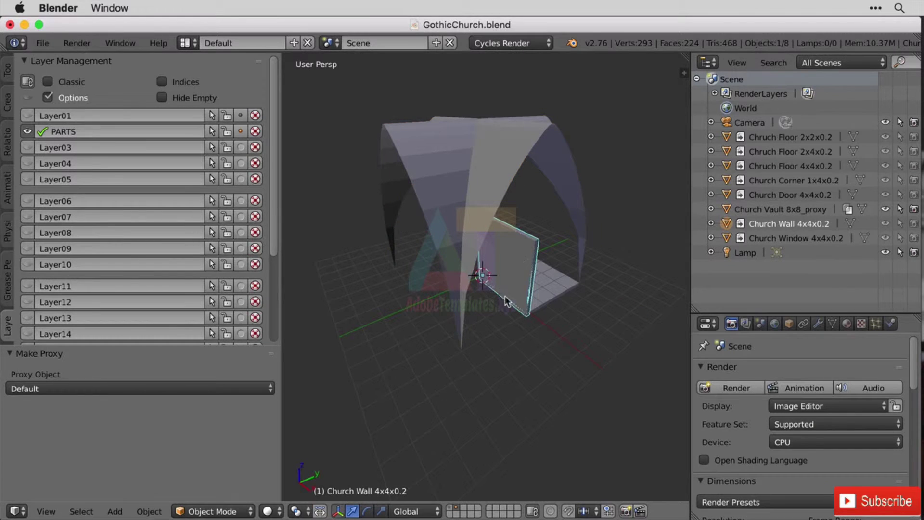
pyautogui.rightClick(577, 215)
# Step: Move the vault proxy 5.589 along Y, and cancel a trial rotation
pyautogui.press('g')
pyautogui.press('y')
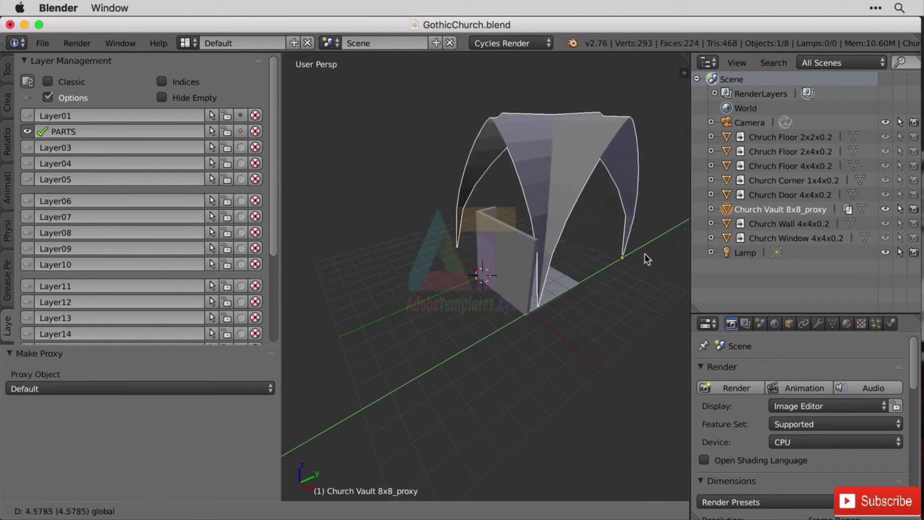
pyautogui.click(524, 316)
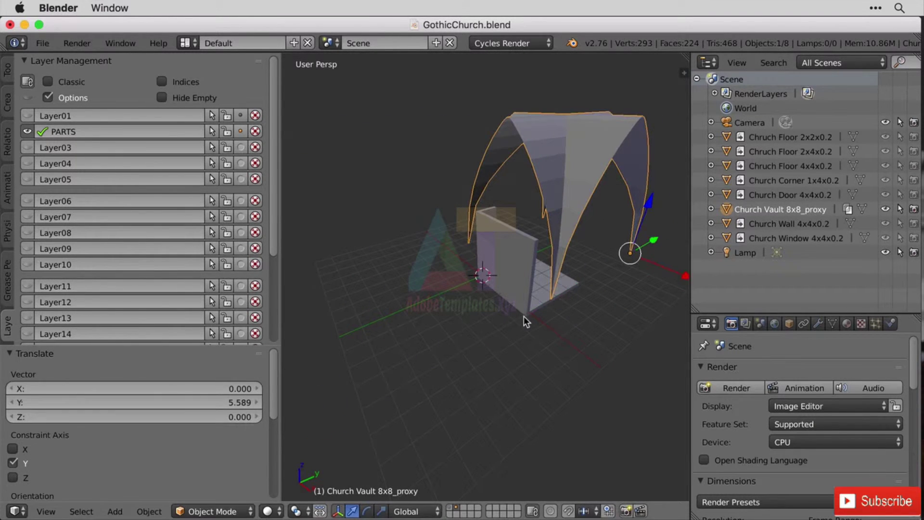
pyautogui.press('r')
pyautogui.press('Escape')
# Step: Select the Chruch Floor 2x2x0.2, 2x4x0.2 and 4x4x0.2 rows in the outliner
pyautogui.click(767, 136)
pyautogui.click(771, 151)
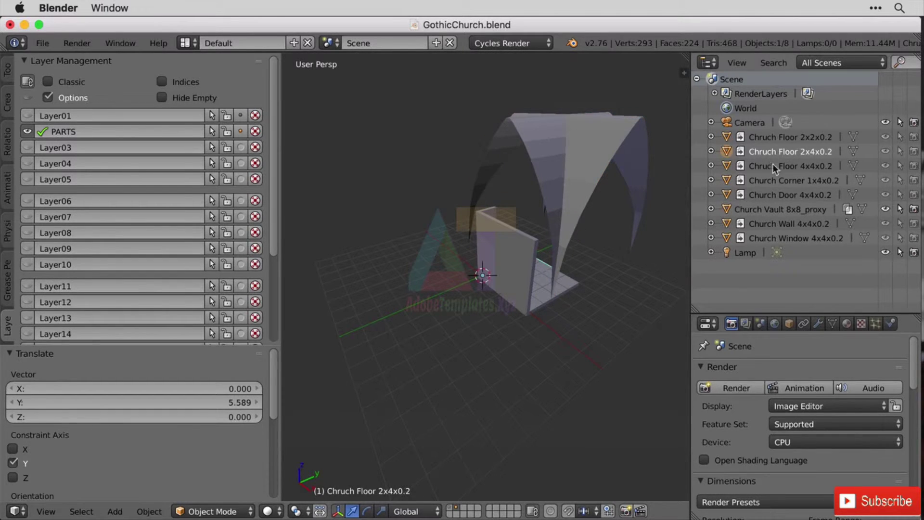
pyautogui.click(772, 166)
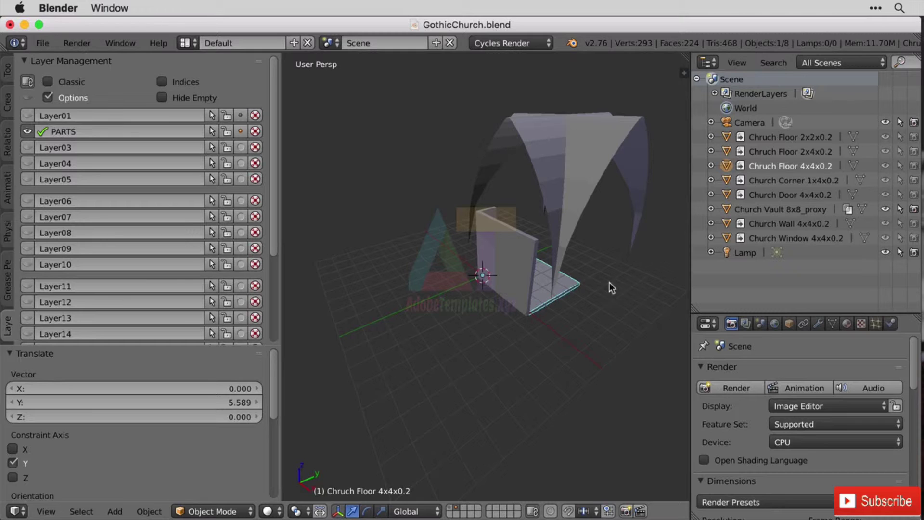
pyautogui.rightClick(787, 140)
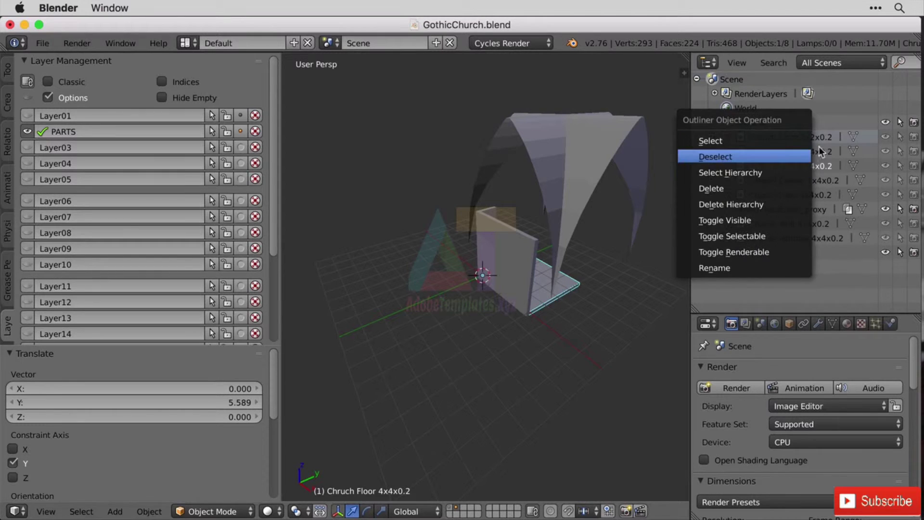
pyautogui.click(785, 157)
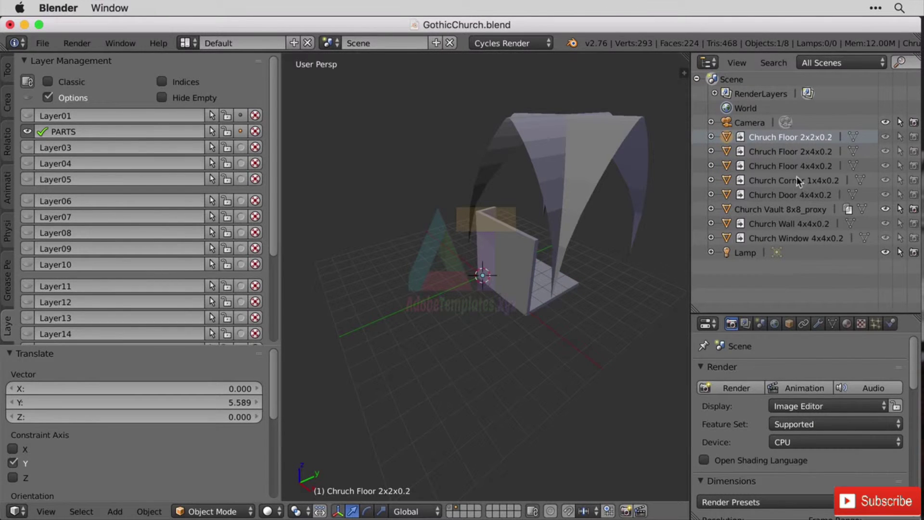
pyautogui.click(784, 166)
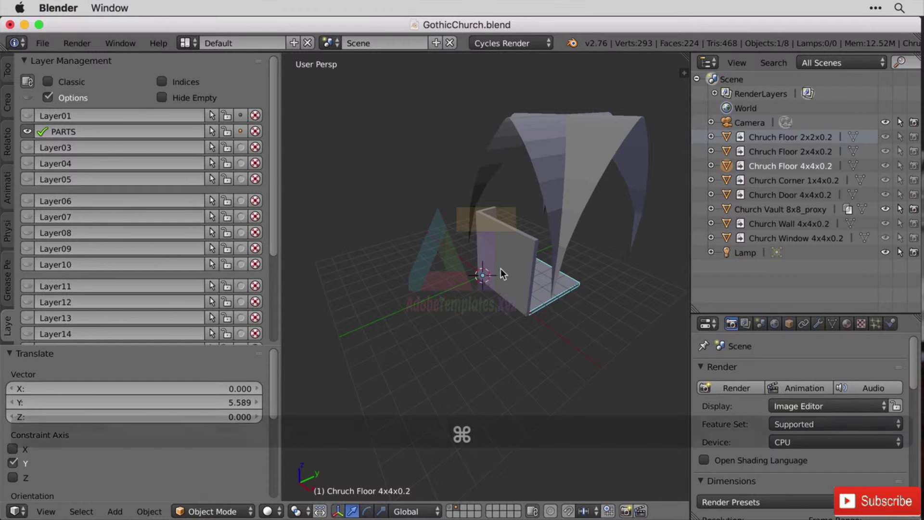
# Step: Undo the vault proxy's Y move so it arches over the floor again
pyautogui.press('super+z')
pyautogui.rightClick(579, 175)
pyautogui.press('super+z')
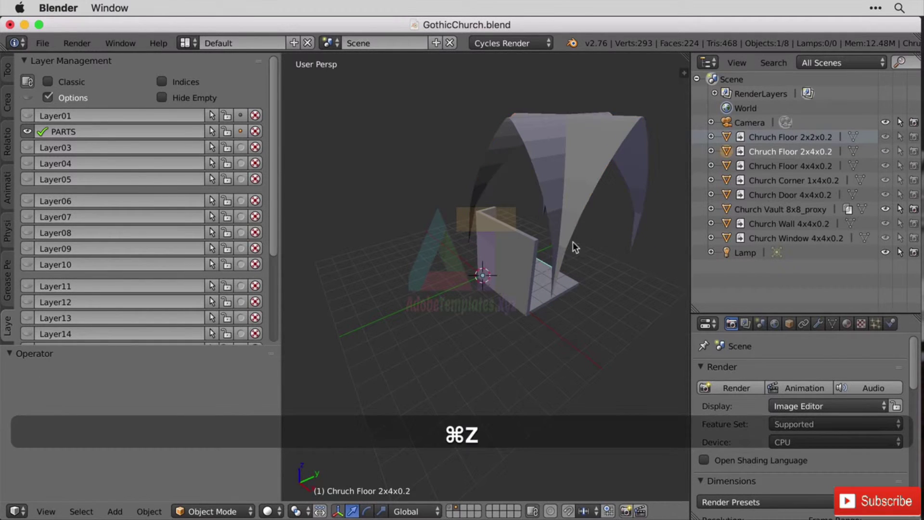
pyautogui.press('super+z')
pyautogui.press('super+z')
pyautogui.press('super+z')
pyautogui.press('super+z')
pyautogui.press('super+z')
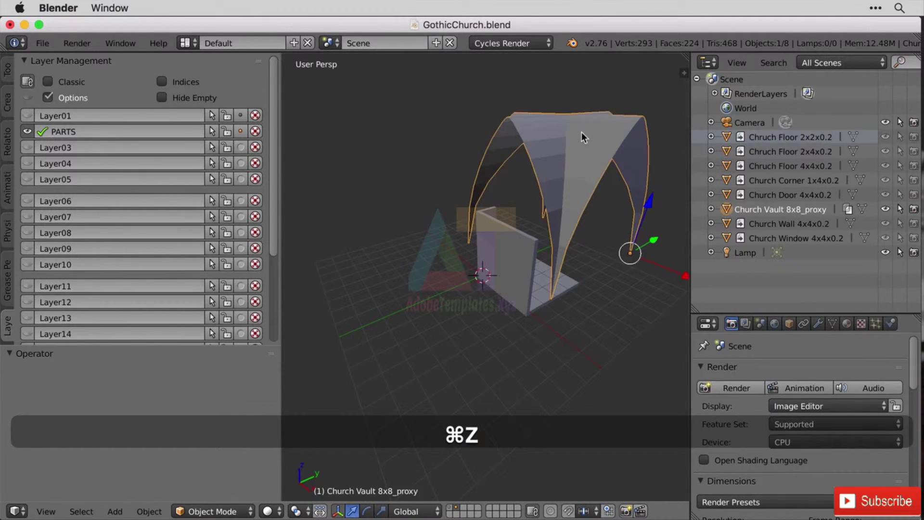
pyautogui.moveTo(494, 146); pyautogui.dragTo(543, 143, button='right')
pyautogui.press('super+z')
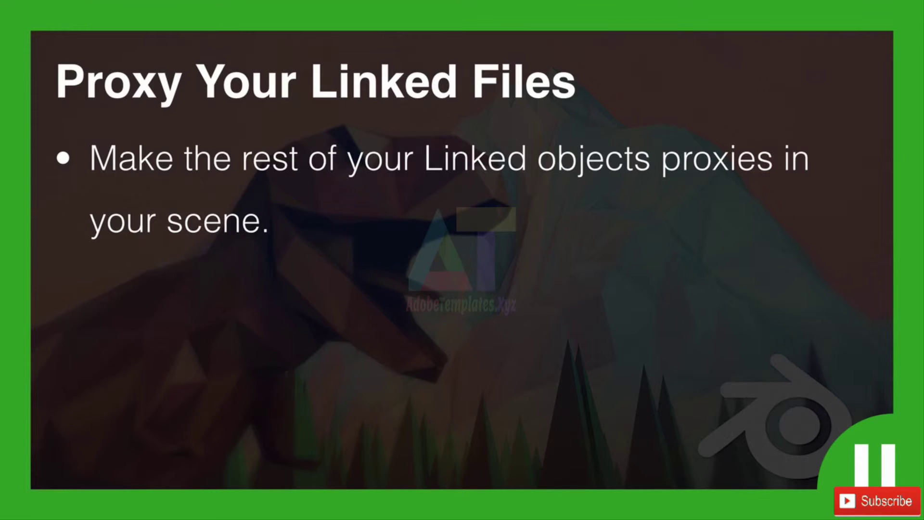
pyautogui.press('super+Tab')
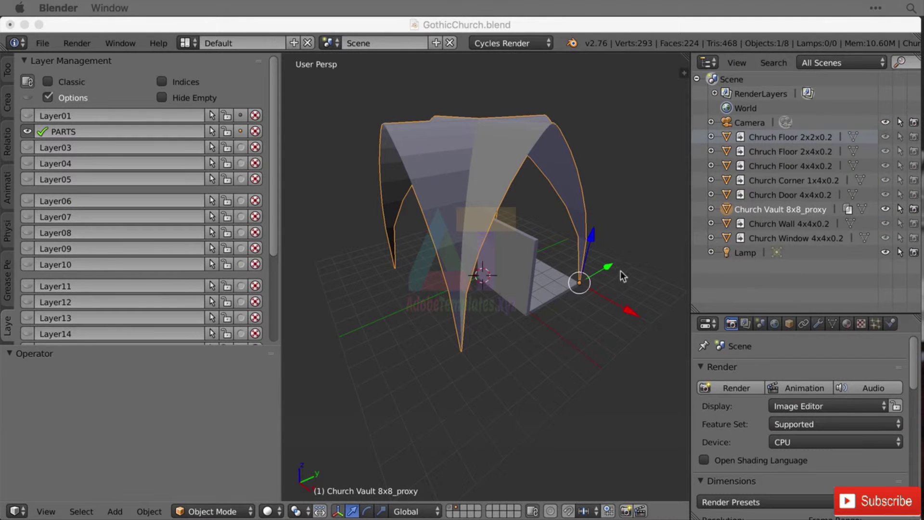
# Step: Select the window, wall, door, corner and three floor parts in the outliner
pyautogui.rightClick(728, 237)
pyautogui.click(728, 233)
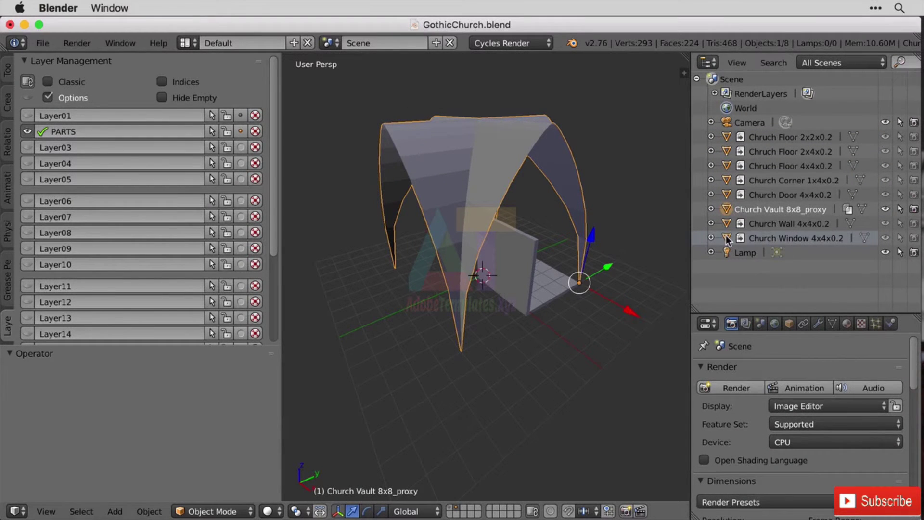
pyautogui.keyDown('shift'); pyautogui.click(728, 224); pyautogui.keyUp('shift')
pyautogui.keyDown('shift'); pyautogui.click(727, 195); pyautogui.keyUp('shift')
pyautogui.keyDown('shift'); pyautogui.click(728, 180); pyautogui.keyUp('shift')
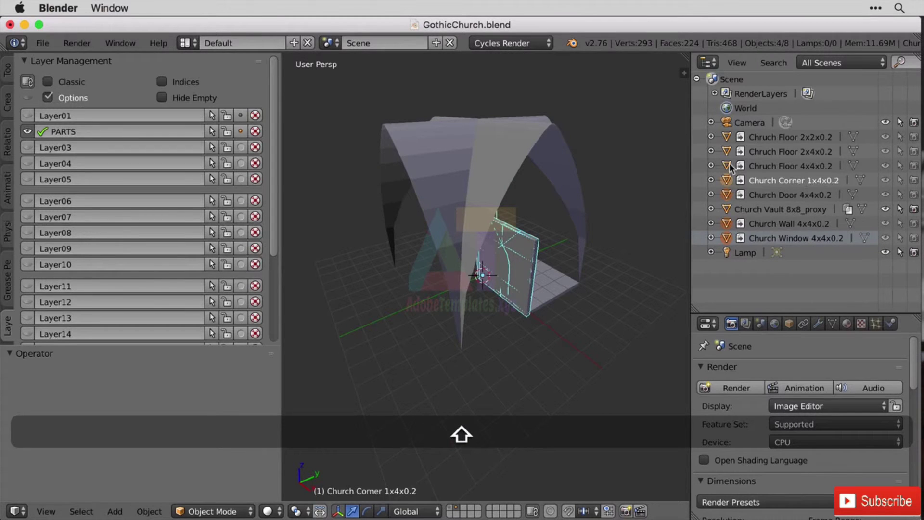
pyautogui.keyDown('shift'); pyautogui.click(728, 166); pyautogui.keyUp('shift')
pyautogui.keyDown('shift'); pyautogui.click(728, 152); pyautogui.keyUp('shift')
pyautogui.keyDown('shift'); pyautogui.click(728, 137); pyautogui.keyUp('shift')
# Step: Make proxies of Chruch Floor 2x2x0.2 and Chruch Floor 2x4x0.2
pyautogui.click(150, 512)
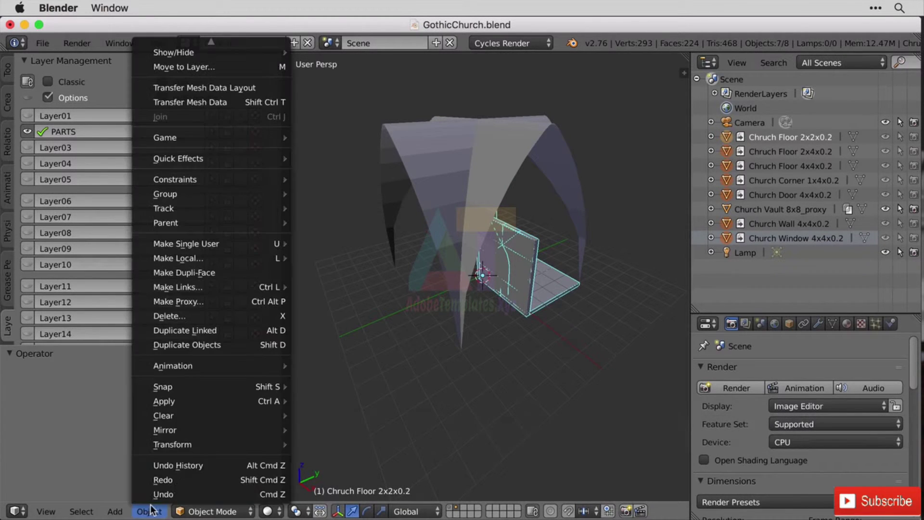
pyautogui.click(240, 301)
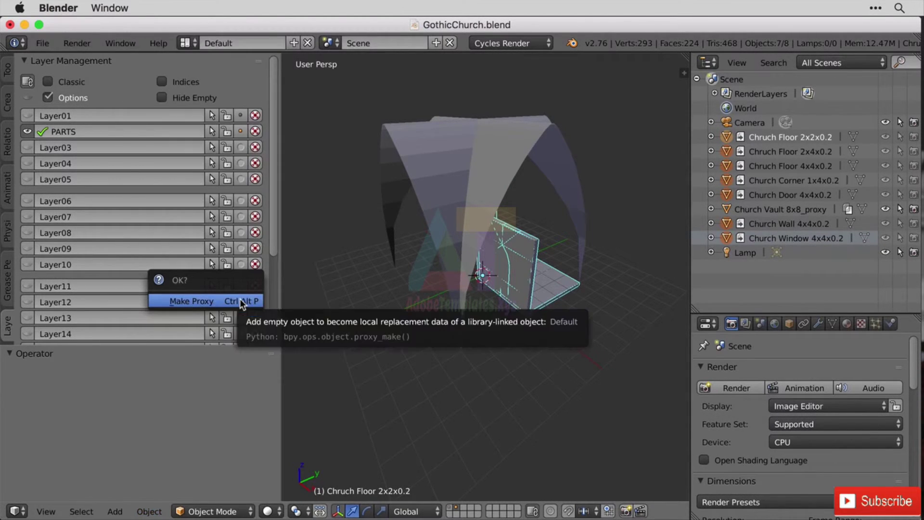
pyautogui.click(240, 301)
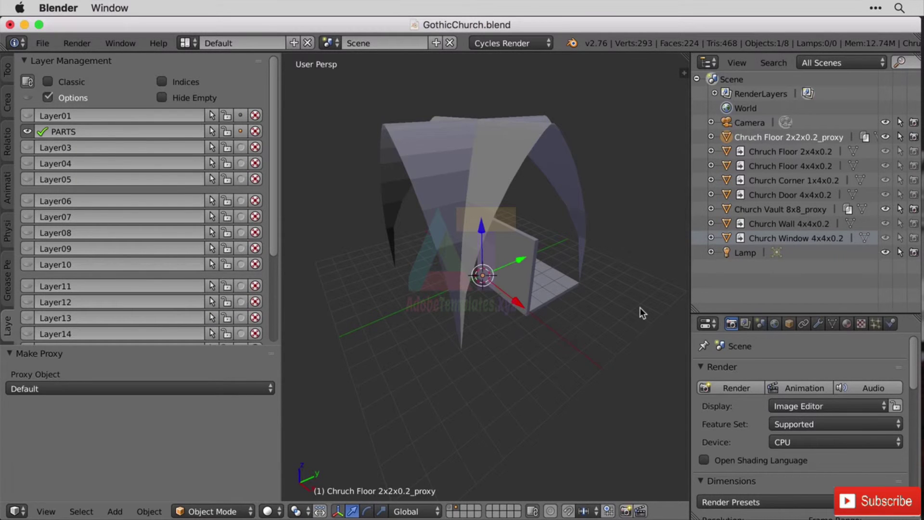
pyautogui.click(729, 152)
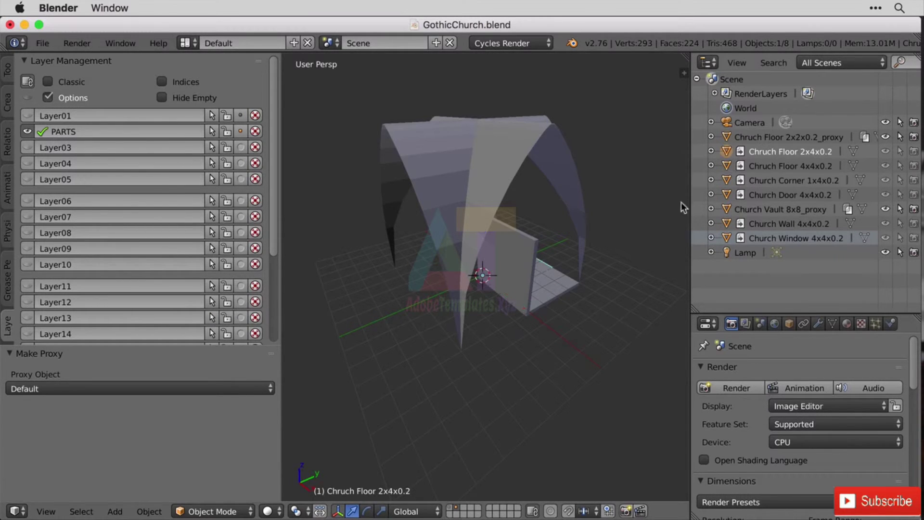
pyautogui.hotkey('ctrl', 'alt', 'p')
pyautogui.click(537, 260)
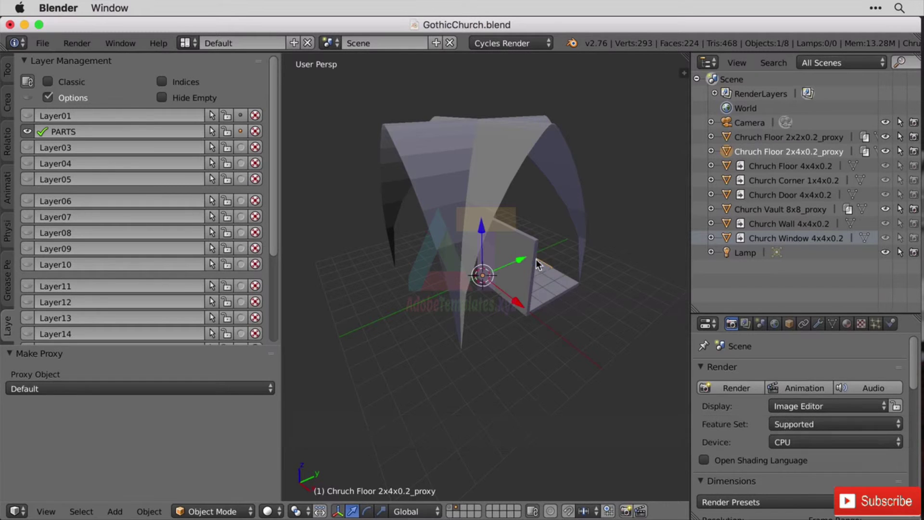
# Step: Make proxies of Chruch Floor 4x4x0.2 and Church Corner 1x4x0.2 with Ctrl+Alt+P
pyautogui.click(752, 165)
pyautogui.hotkey('ctrl', 'alt', 'p')
pyautogui.click(493, 224)
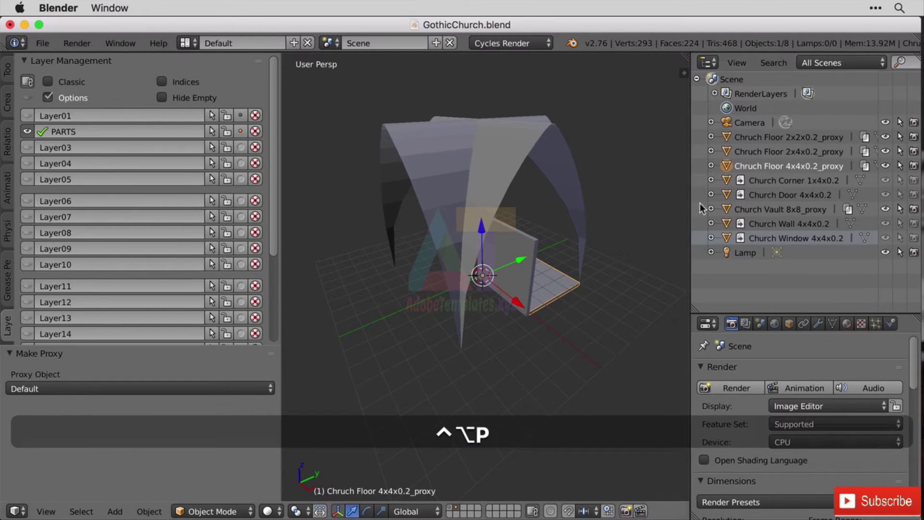
pyautogui.click(800, 179)
pyautogui.hotkey('ctrl', 'alt', 'p')
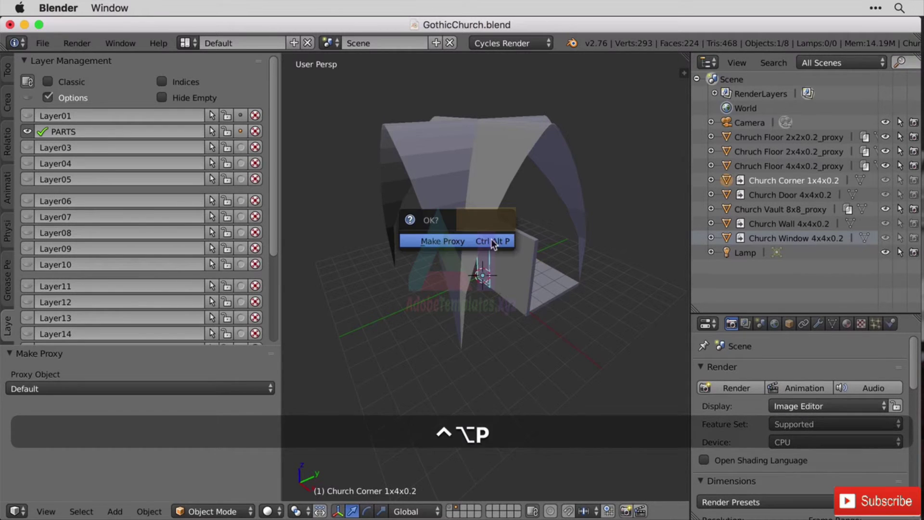
pyautogui.click(491, 239)
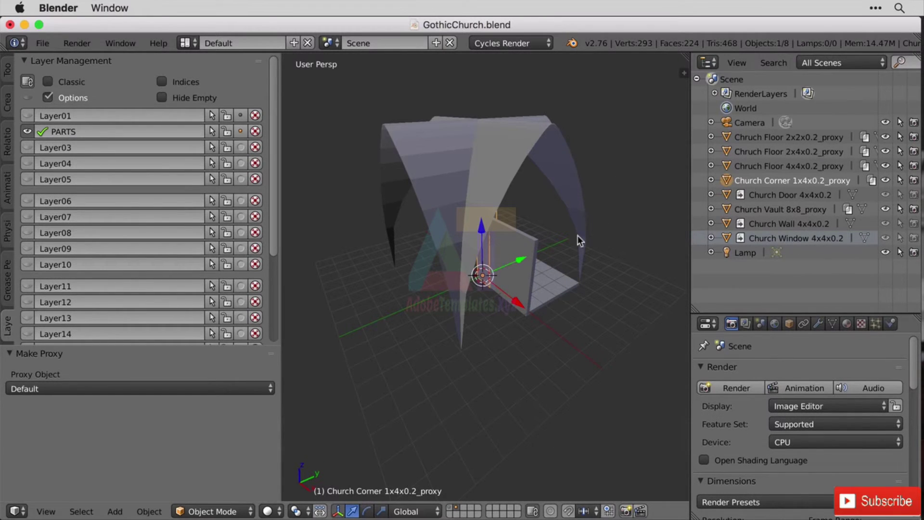
# Step: Make proxies of Church Door 4x4x0.2 and Church Wall 4x4x0.2
pyautogui.click(747, 195)
pyautogui.hotkey('ctrl', 'alt', 'p')
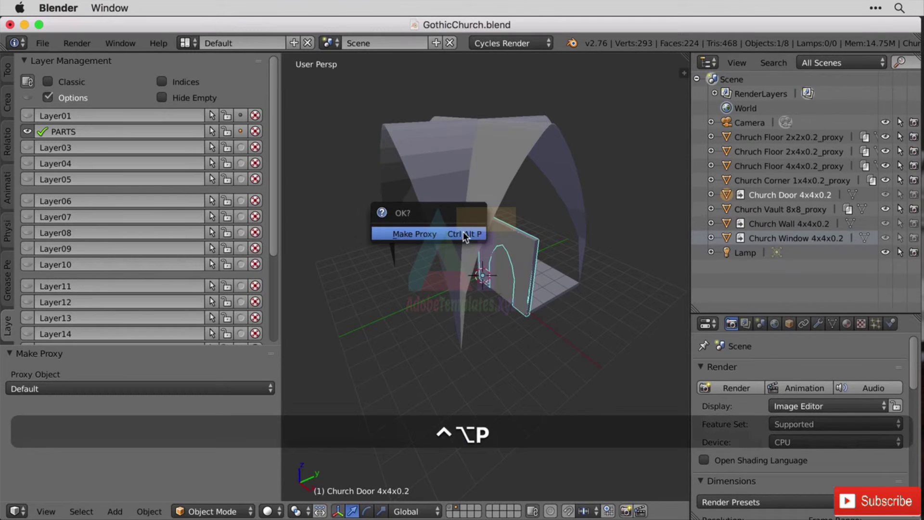
pyautogui.click(415, 234)
pyautogui.click(754, 224)
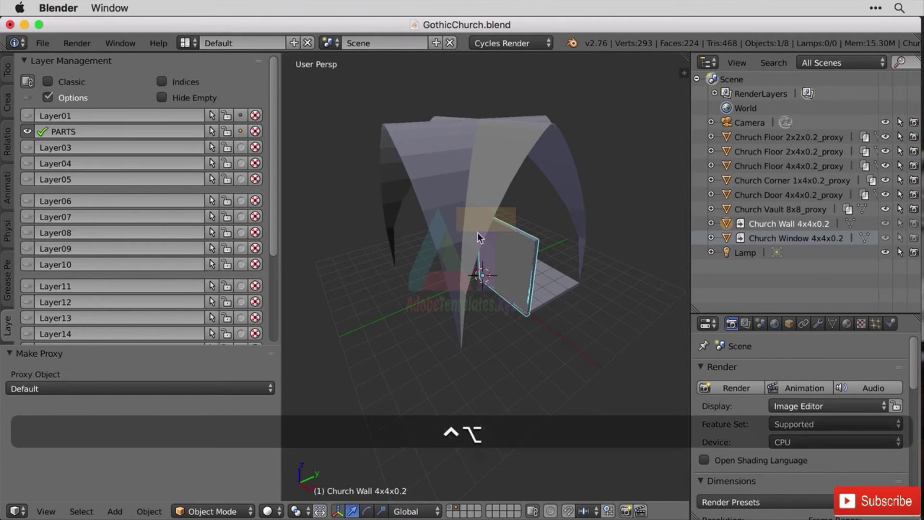
pyautogui.hotkey('ctrl', 'alt', 'p')
pyautogui.click(478, 234)
# Step: Make a proxy of Church Window 4x4x0.2
pyautogui.click(813, 238)
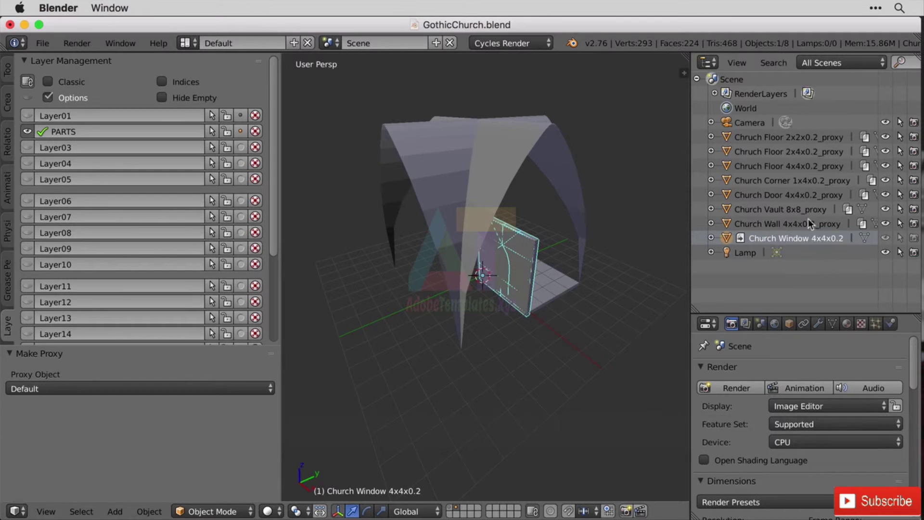
pyautogui.hotkey('ctrl', 'alt', 'p')
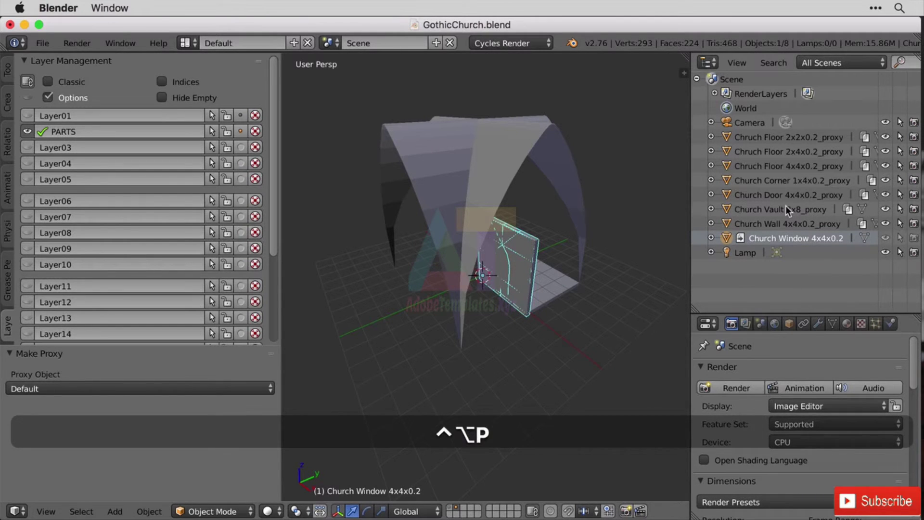
pyautogui.hotkey('ctrl', 'alt', 'p')
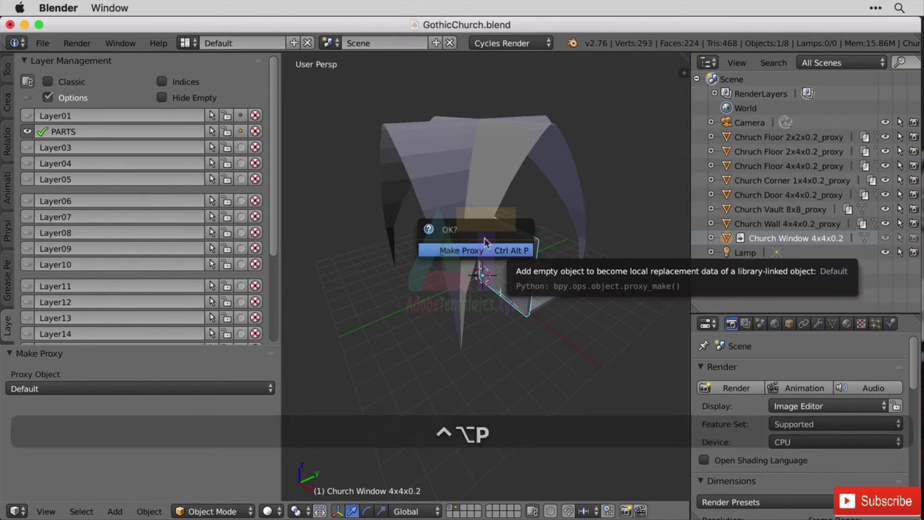
pyautogui.click(488, 250)
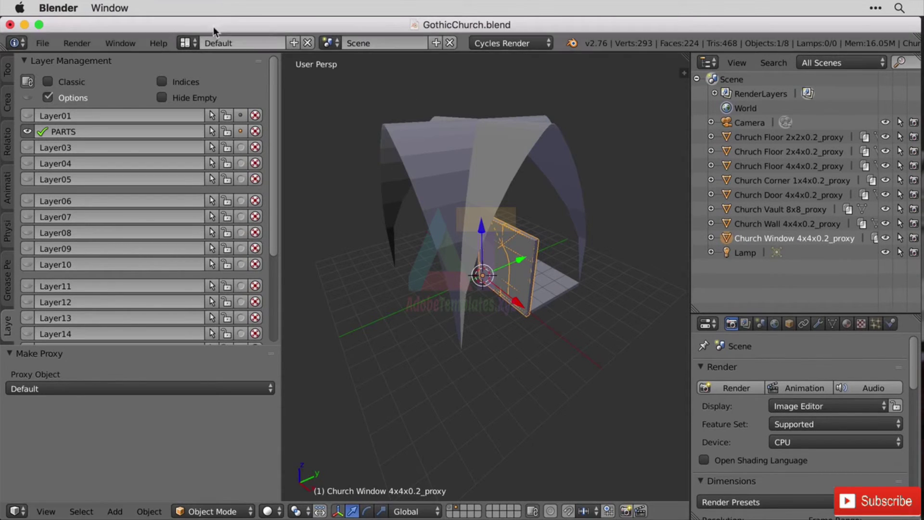
# Step: Save GothicChurch.blend
pyautogui.click(42, 43)
pyautogui.click(94, 150)
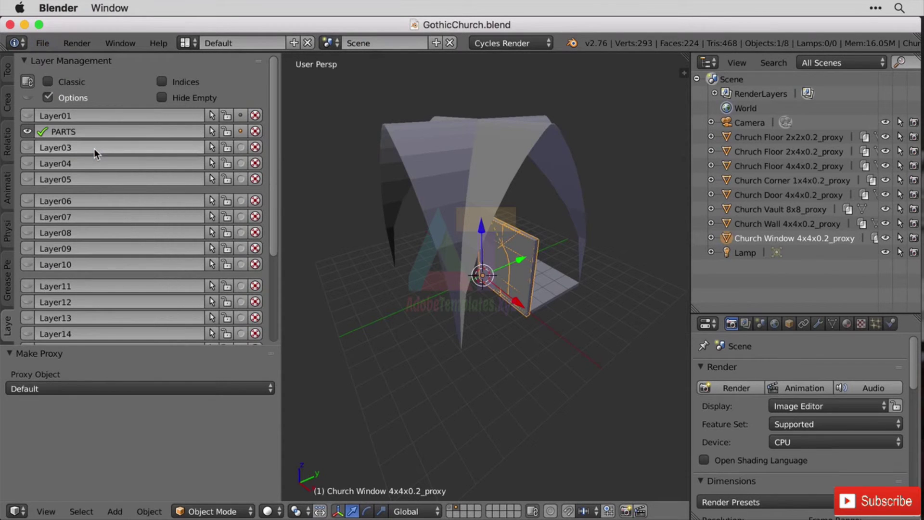
pyautogui.press('super+Tab')
pyautogui.press('super+Tab')
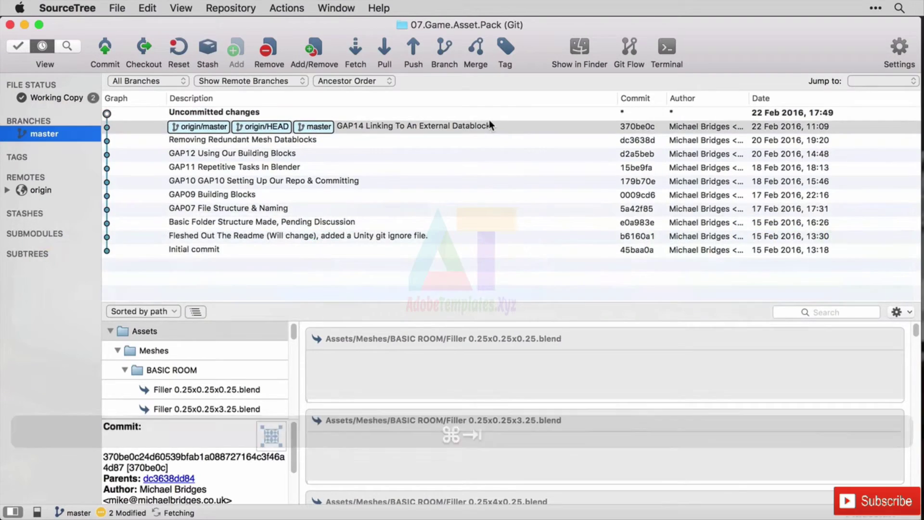
# Step: Review the changes to GothicChurch.blend and README.md, then stage both files
pyautogui.click(240, 113)
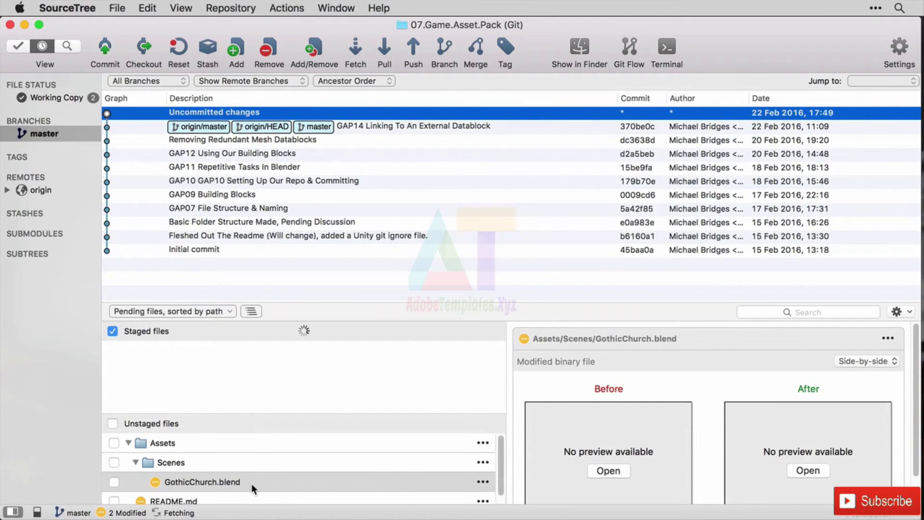
pyautogui.click(215, 484)
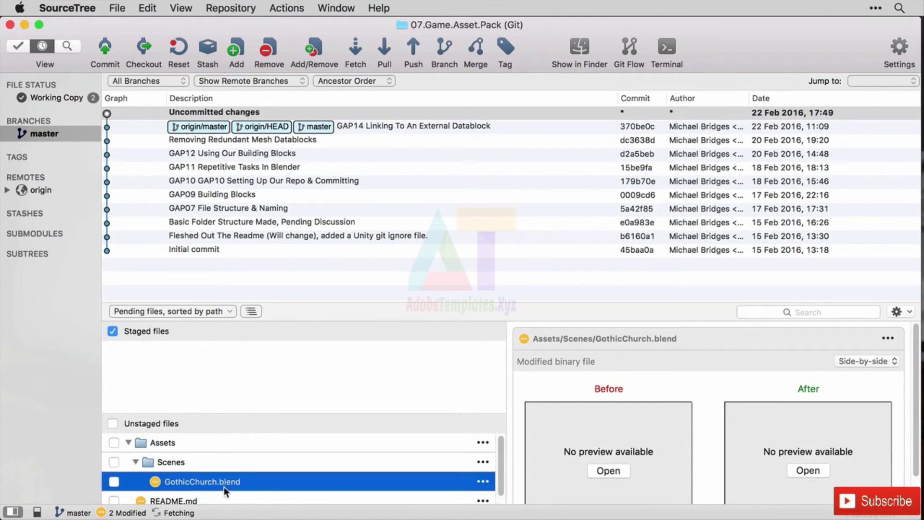
pyautogui.click(191, 500)
pyautogui.scroll(-3, 626, 450)
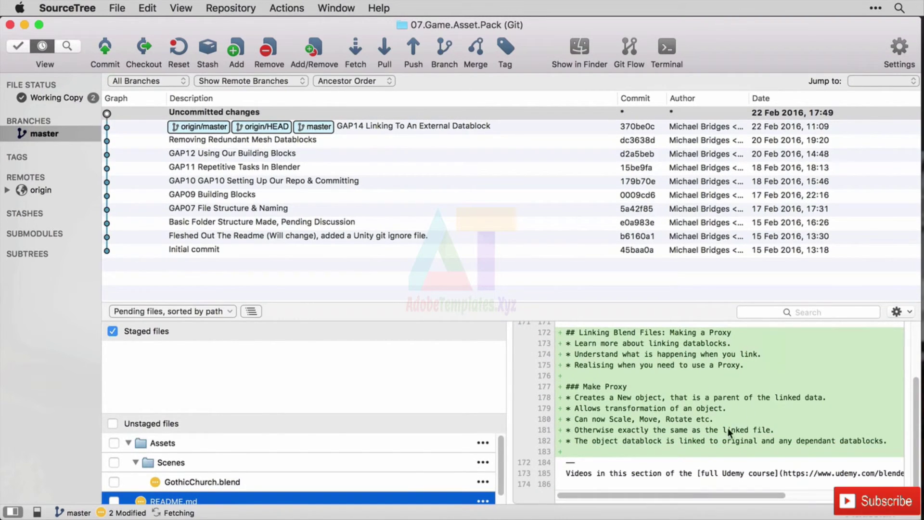
pyautogui.click(113, 423)
# Step: Commit as "GAP15 Linking Blend Files: Making a Proxy" and push to origin/master
pyautogui.press('super+shift+c')
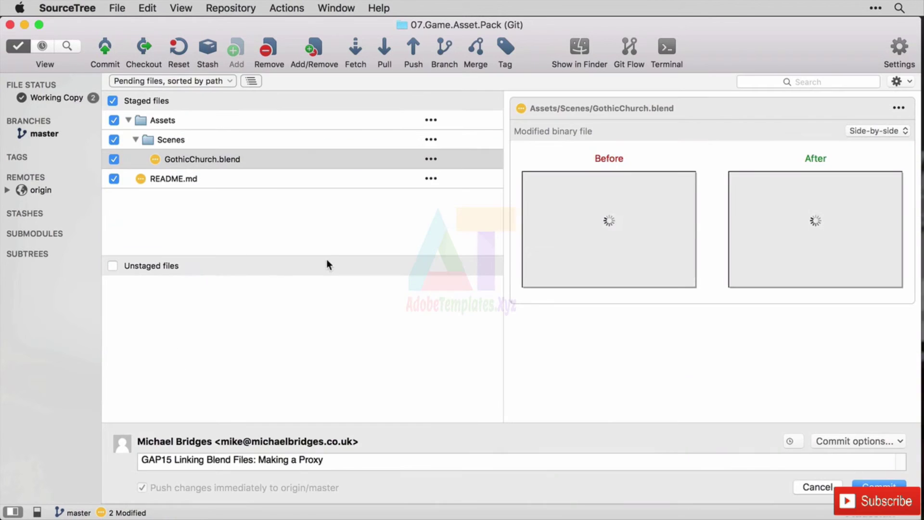
pyautogui.moveTo(140, 459); pyautogui.dragTo(423, 459)
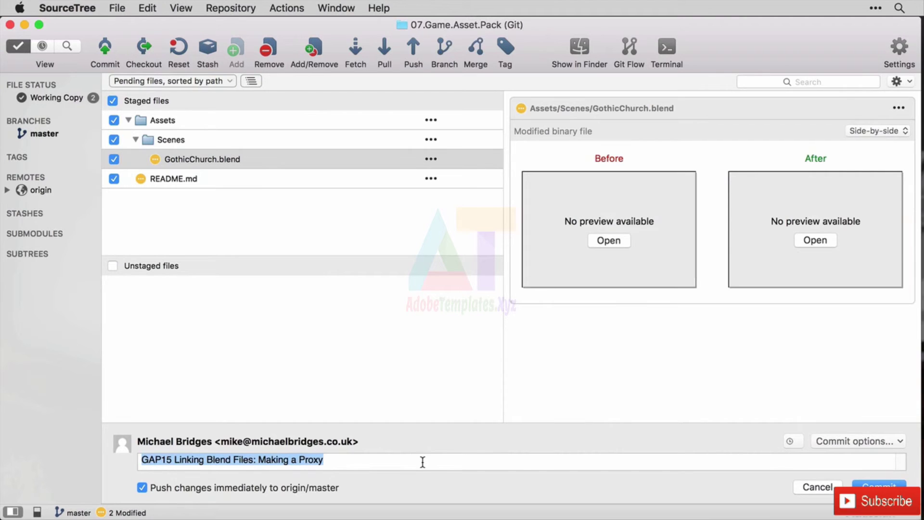
pyautogui.click(420, 461)
pyautogui.click(890, 484)
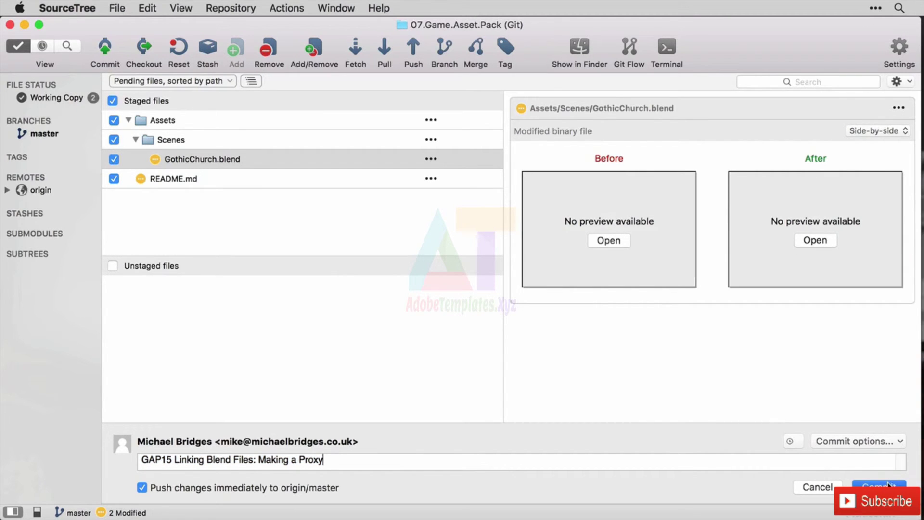